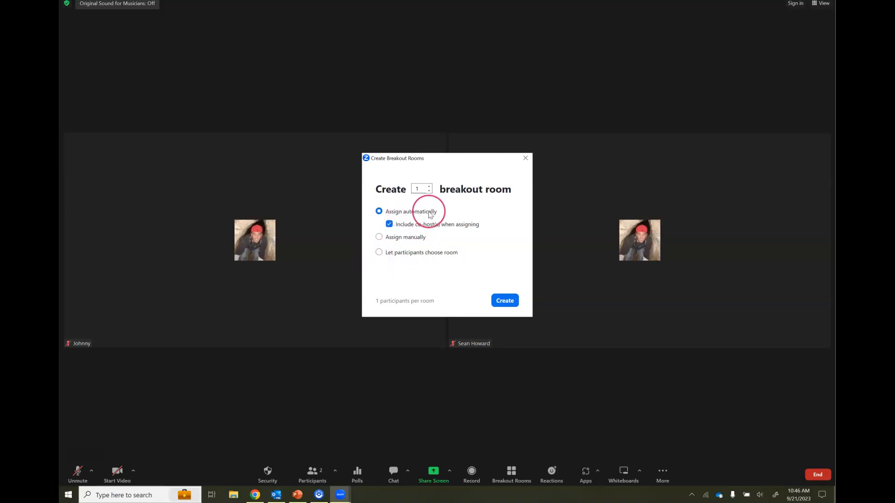
- Create 3 breakout rooms with participants assigned automatically and co-hosts included in the assignment
{"action": "left_click", "coordinate": [429, 186]}
{"action": "left_click", "coordinate": [429, 187]}
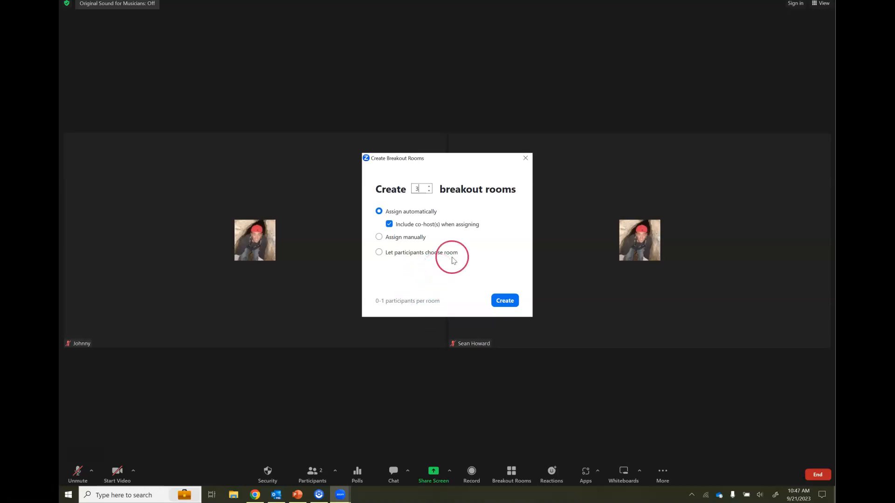
{"action": "left_click", "coordinate": [505, 300]}
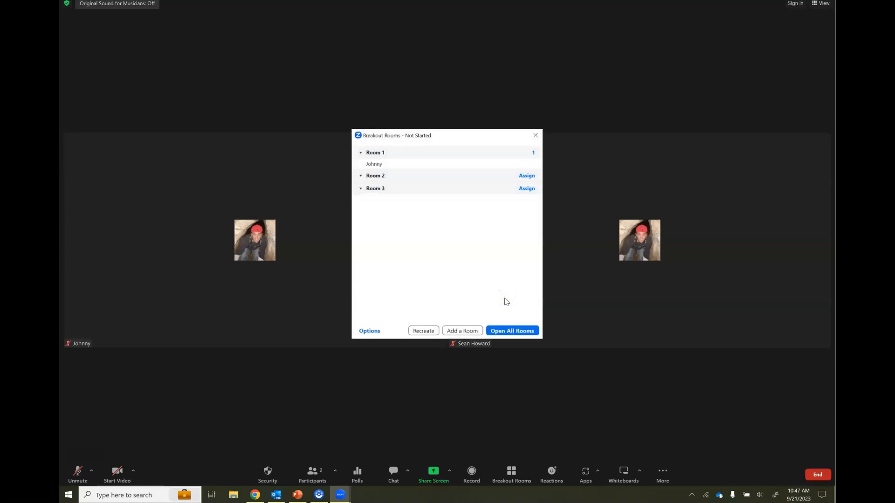
- Review the room assignments and breakout room options without changing them, and open all rooms
{"action": "mouse_move", "coordinate": [404, 162]}
{"action": "left_click", "coordinate": [370, 332]}
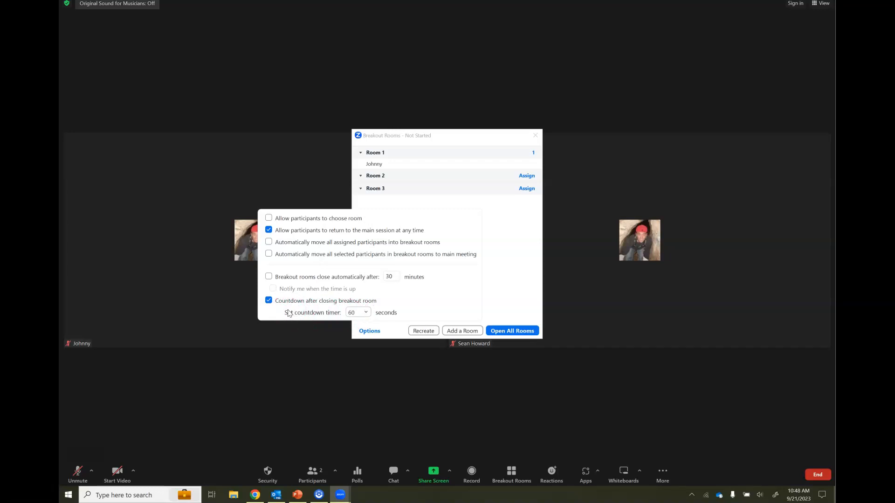
{"action": "left_click", "coordinate": [526, 228]}
{"action": "left_click", "coordinate": [512, 330]}
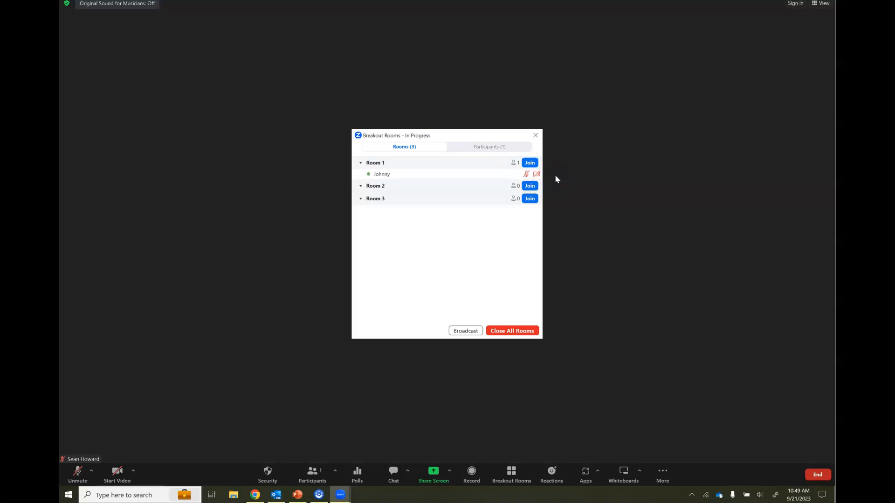
- Join Room 1 as host and acknowledge the notice about activity status sharing
{"action": "left_click", "coordinate": [529, 163]}
{"action": "left_click", "coordinate": [561, 171]}
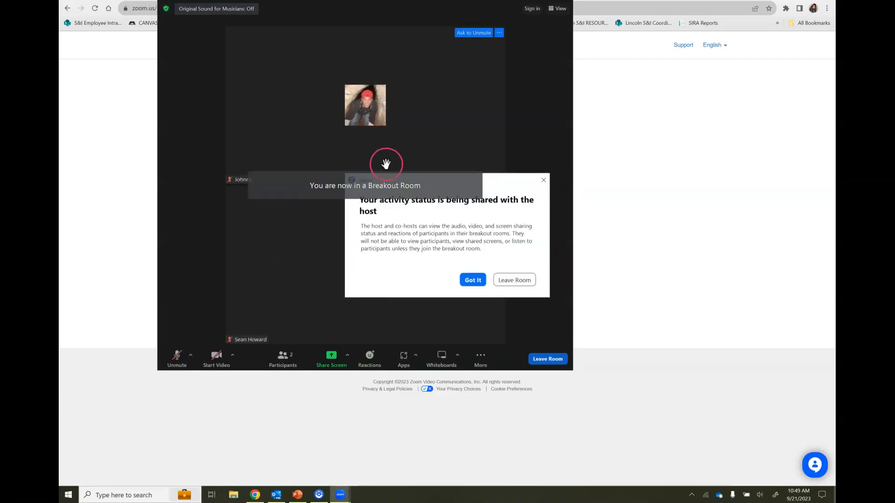
{"action": "left_click", "coordinate": [473, 280]}
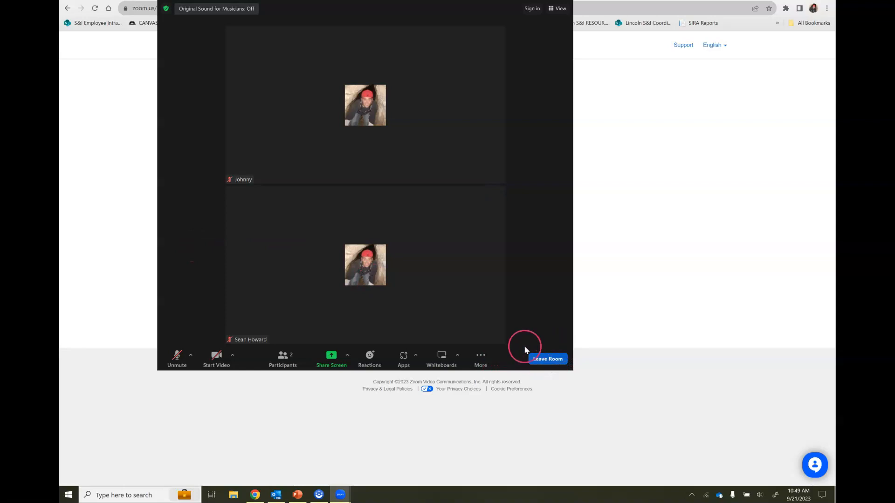
- Leave the breakout room and return to the main session without ending the meeting
{"action": "left_click", "coordinate": [553, 363]}
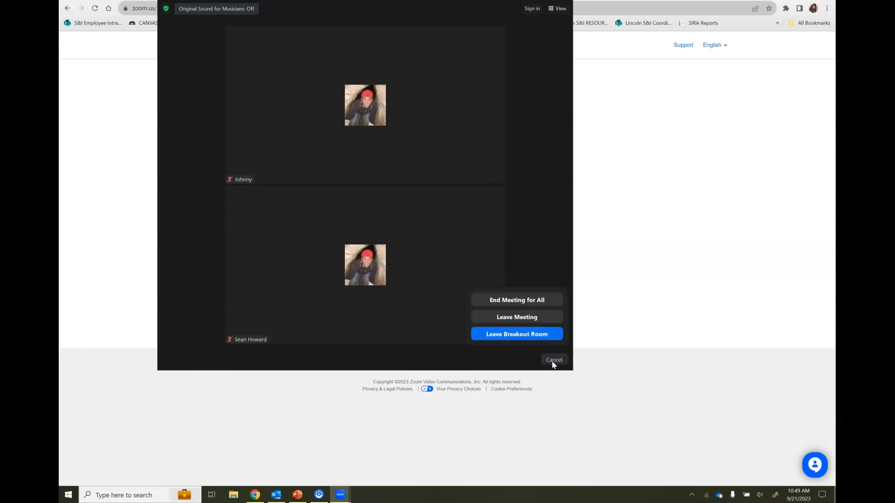
{"action": "left_click", "coordinate": [527, 338]}
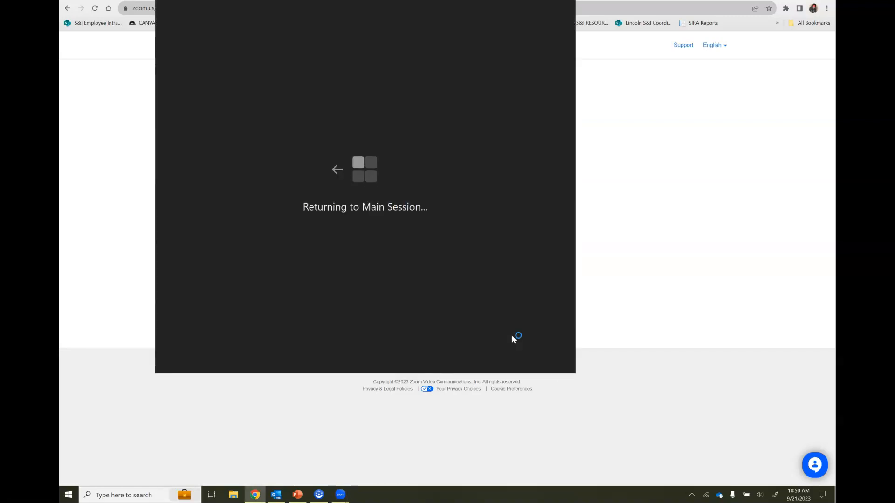
{"action": "left_click", "coordinate": [524, 465]}
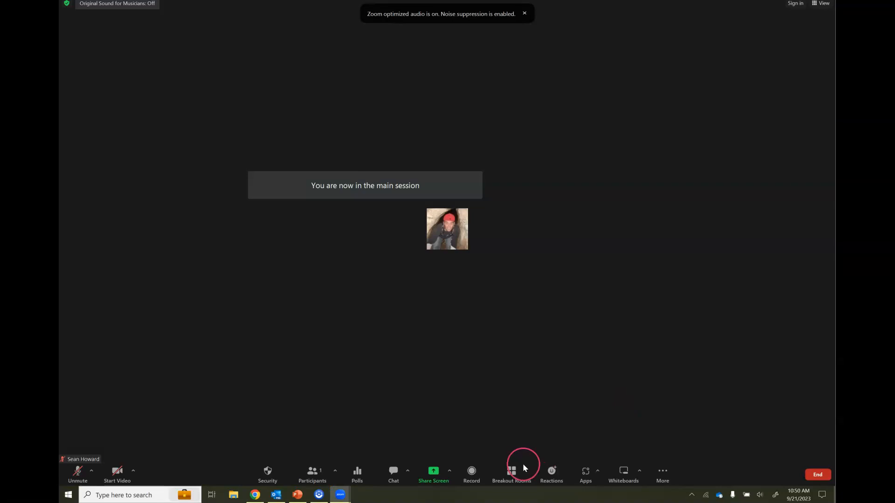
- Examine the message and voice broadcast options for the open breakout rooms, and close the Breakout Rooms window
{"action": "left_click", "coordinate": [512, 471]}
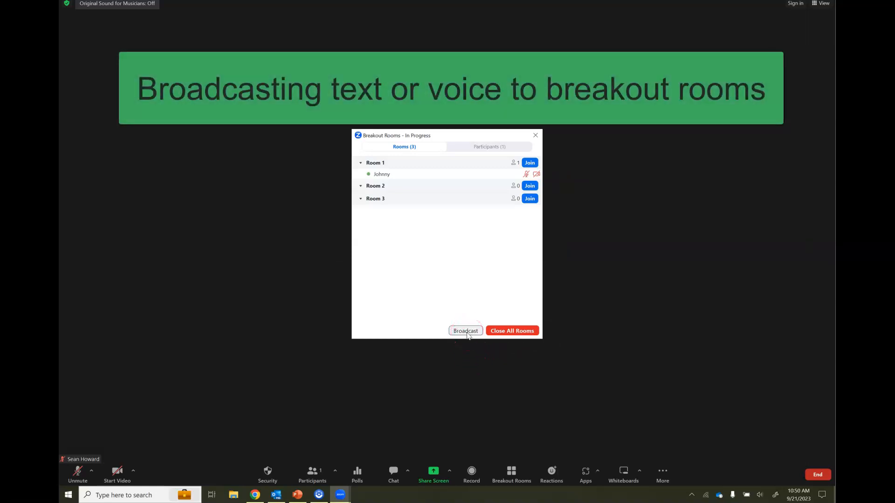
{"action": "left_click", "coordinate": [465, 332]}
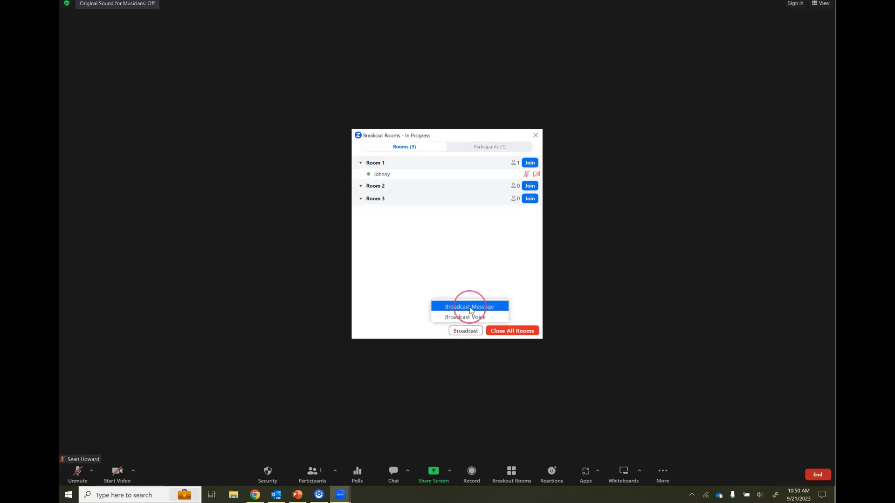
{"action": "left_click", "coordinate": [468, 317]}
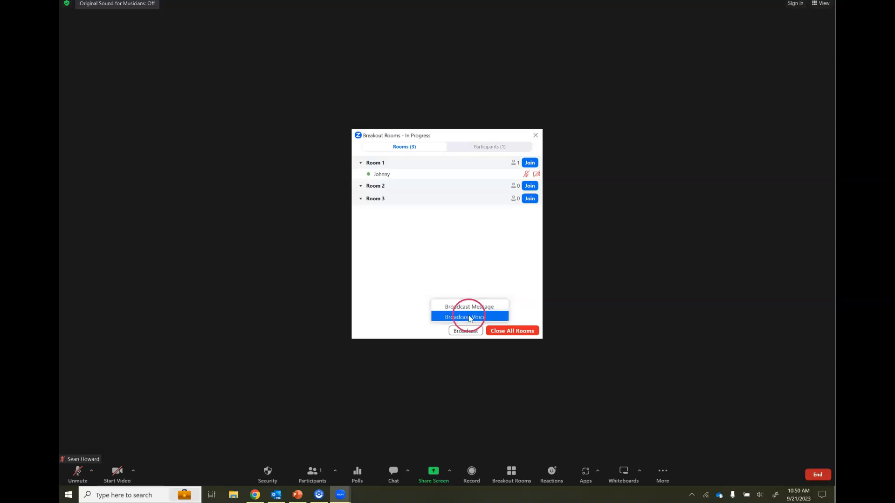
{"action": "left_click", "coordinate": [466, 322]}
{"action": "left_click", "coordinate": [475, 356]}
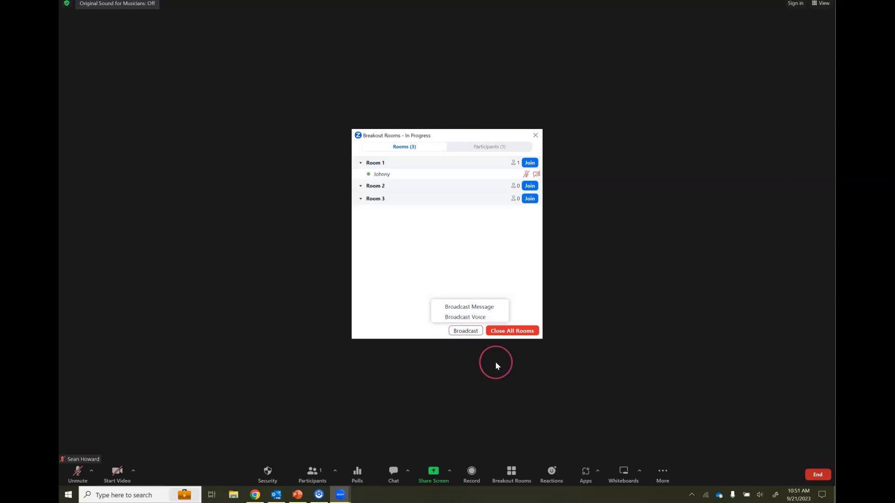
{"action": "left_click", "coordinate": [635, 149]}
{"action": "left_click", "coordinate": [582, 133]}
{"action": "left_click", "coordinate": [537, 136]}
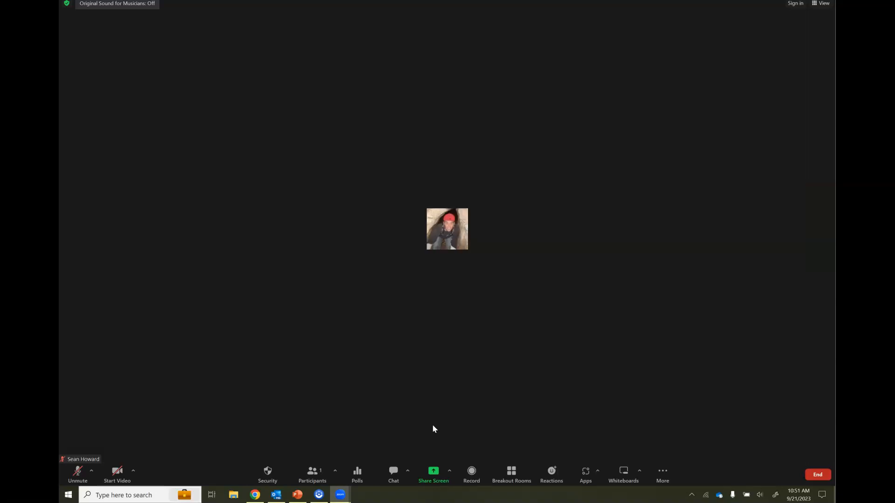
- Share the PowerPoint window 24-Pauls-Testimony-of-Jesus-Christ with the main session and all breakout rooms
{"action": "left_click", "coordinate": [433, 472]}
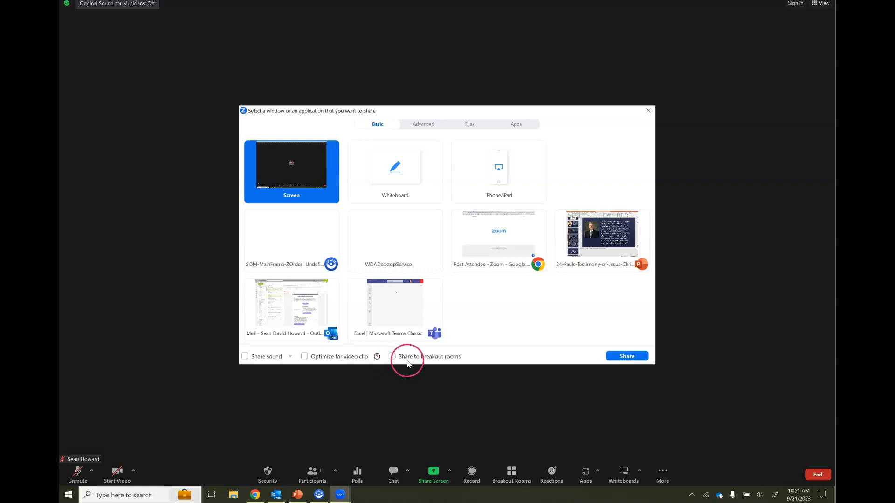
{"action": "left_click", "coordinate": [394, 356]}
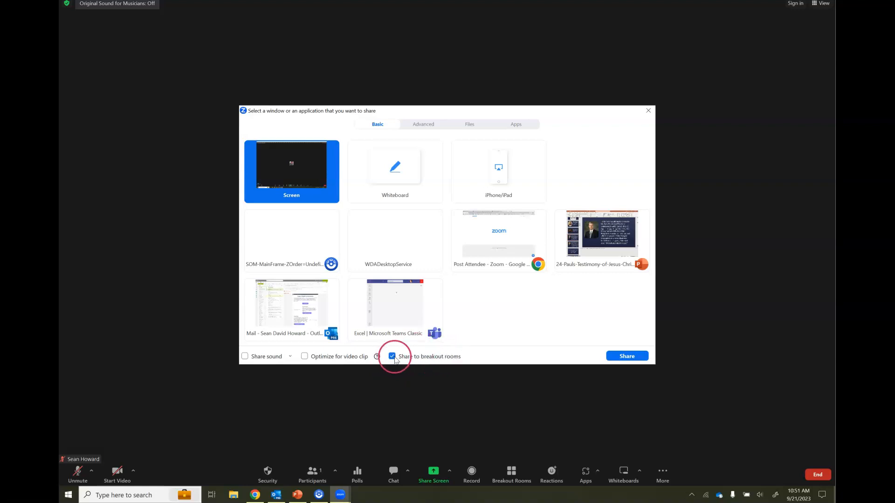
{"action": "left_click", "coordinate": [610, 242]}
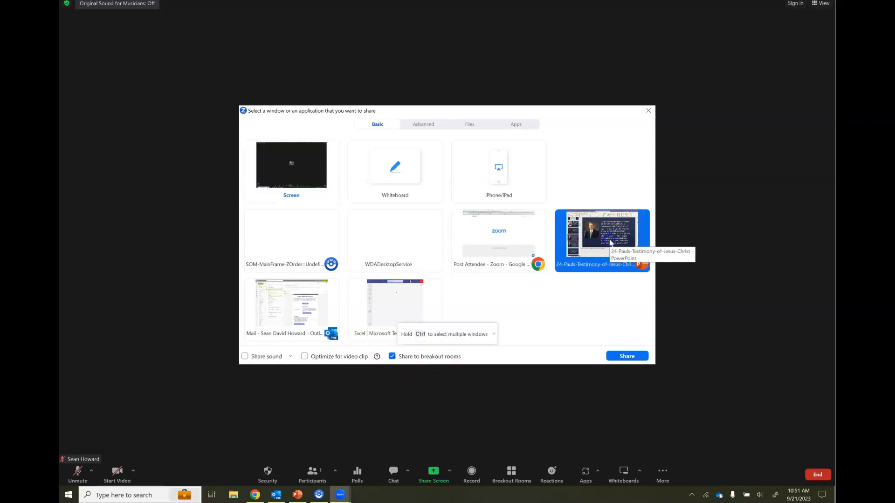
{"action": "left_click", "coordinate": [628, 355]}
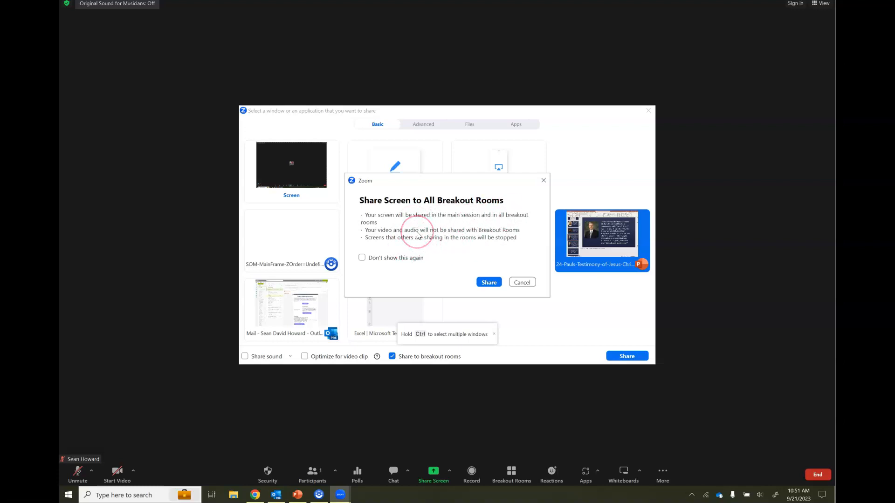
{"action": "left_click", "coordinate": [493, 282]}
{"action": "left_click", "coordinate": [742, 481]}
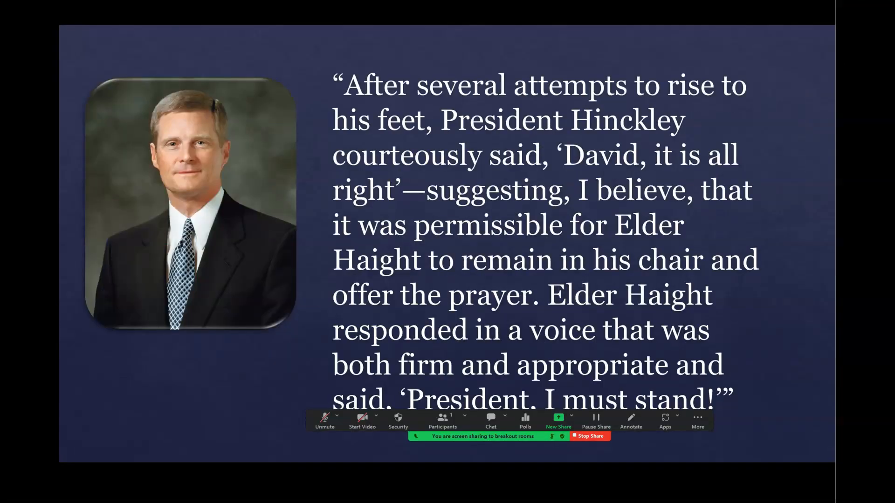
{"action": "left_click", "coordinate": [745, 480]}
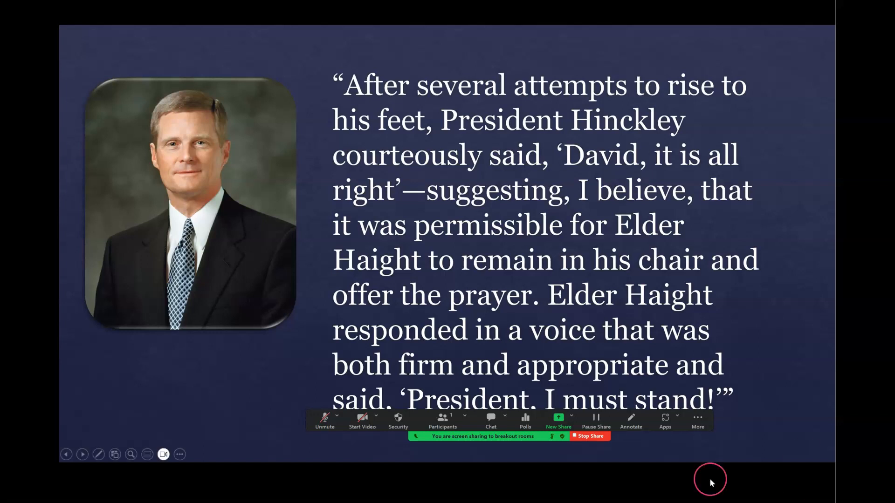
- Stop the screen share to the breakout rooms and reopen the Breakout Rooms window
{"action": "left_click", "coordinate": [598, 437]}
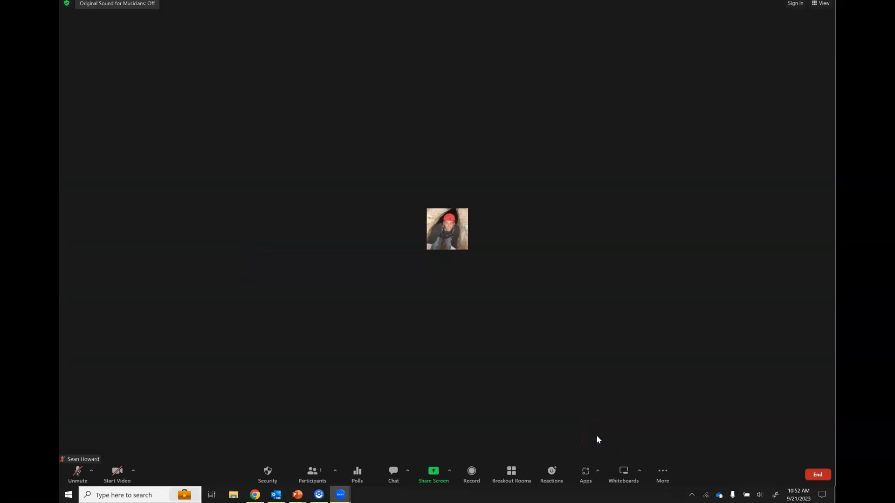
{"action": "left_click", "coordinate": [511, 473]}
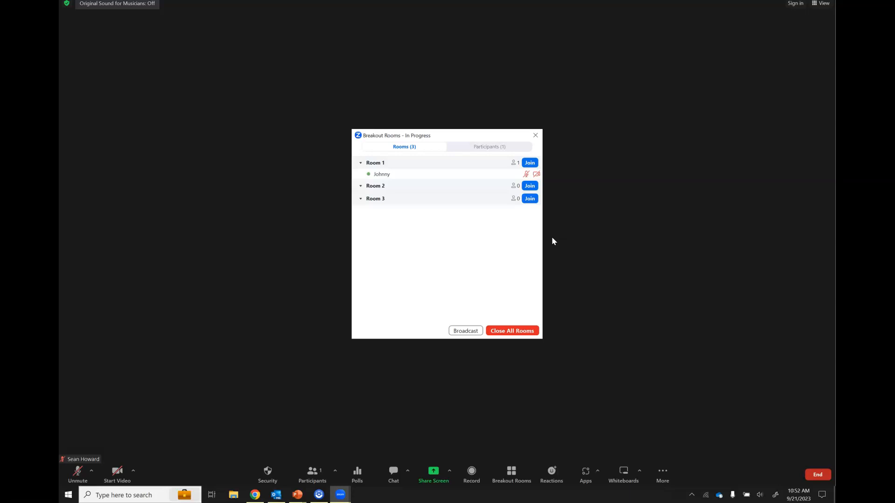
{"action": "left_click", "coordinate": [539, 244]}
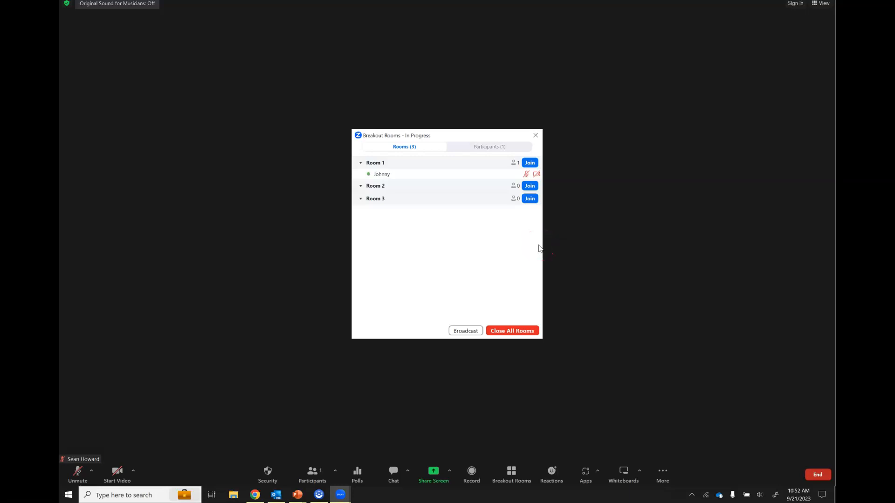